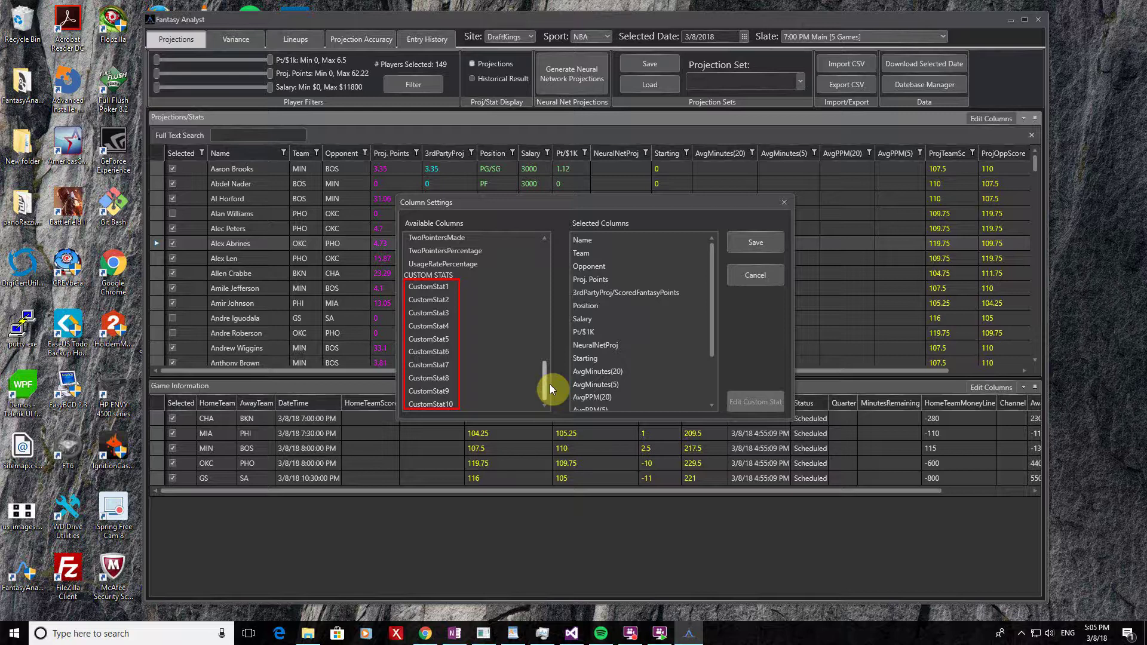
# - Open CustomStat4 in the custom stat editor and execute its default SQL command for Al Horford
pyautogui.click(481, 327)
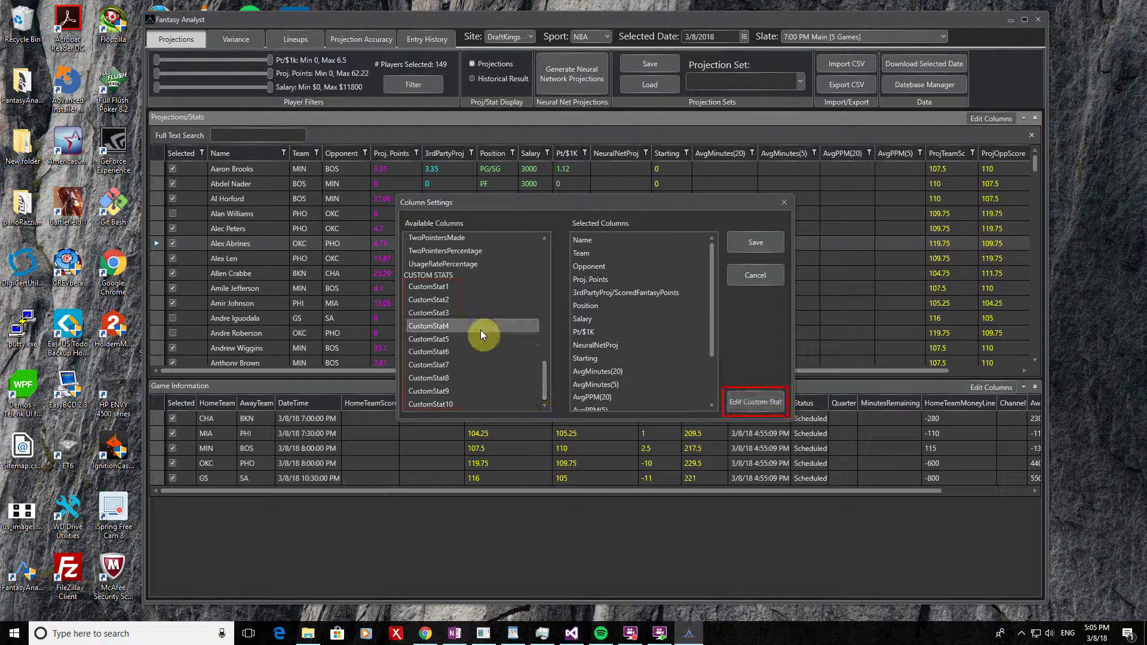
pyautogui.click(746, 404)
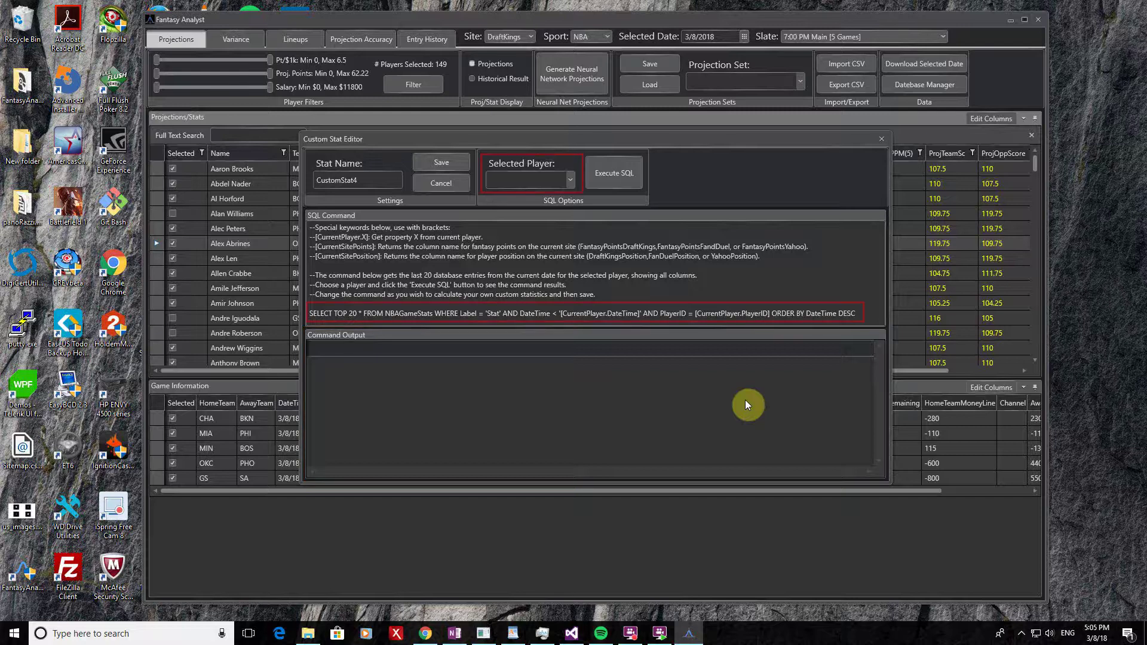
pyautogui.click(570, 180)
pyautogui.click(544, 214)
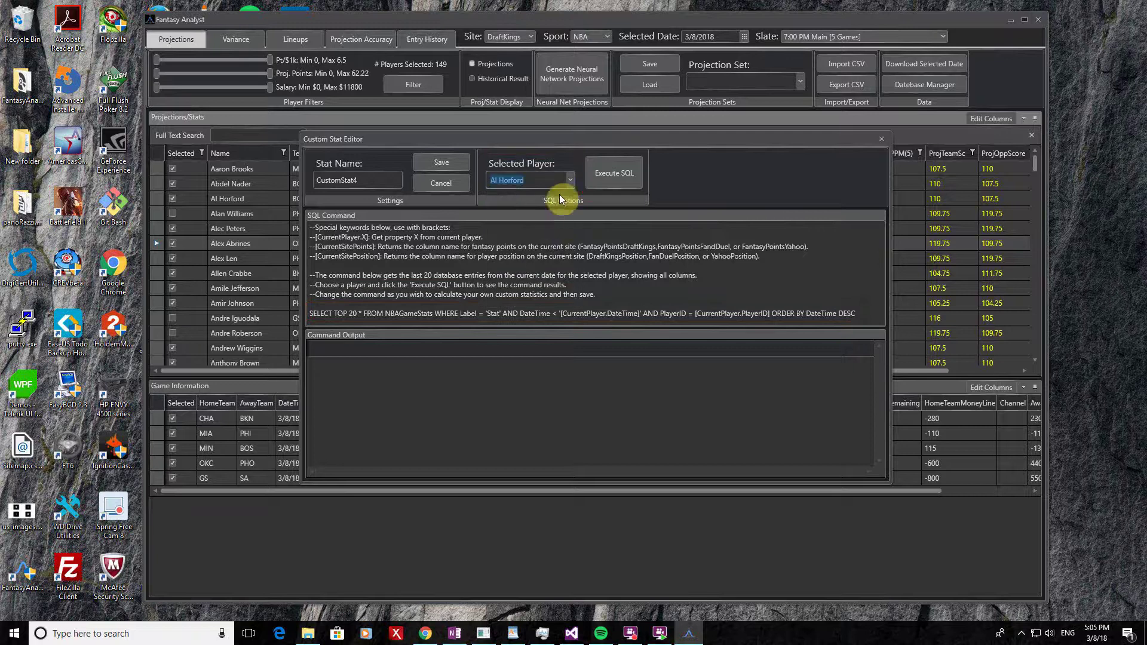
pyautogui.click(598, 175)
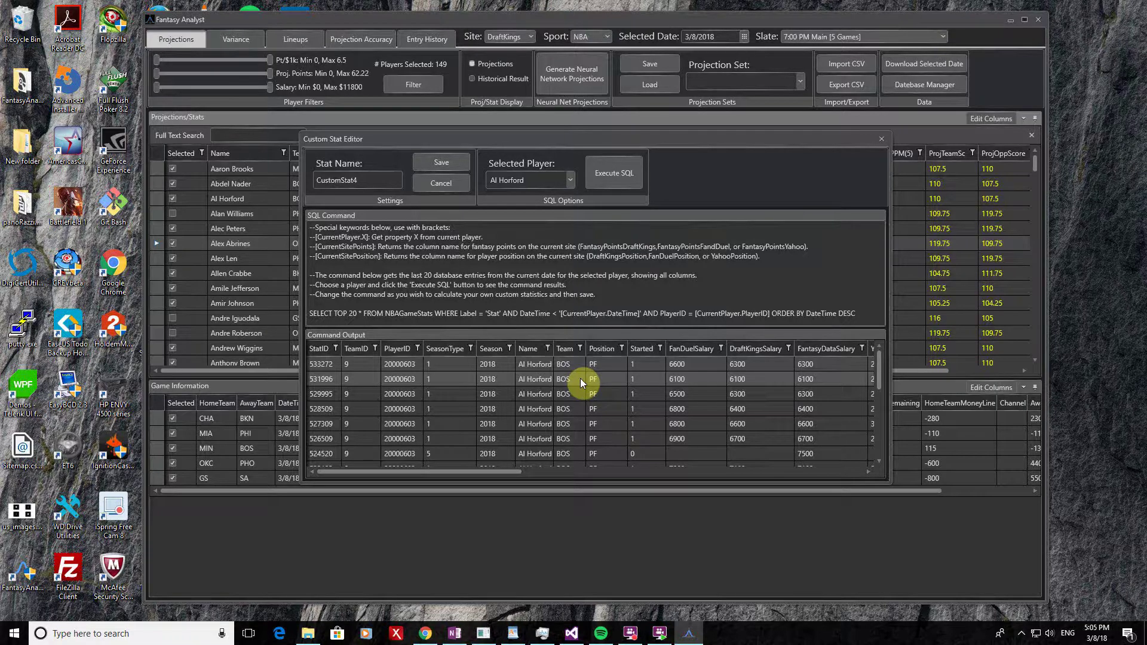
pyautogui.moveTo(421, 471); pyautogui.dragTo(301, 464)
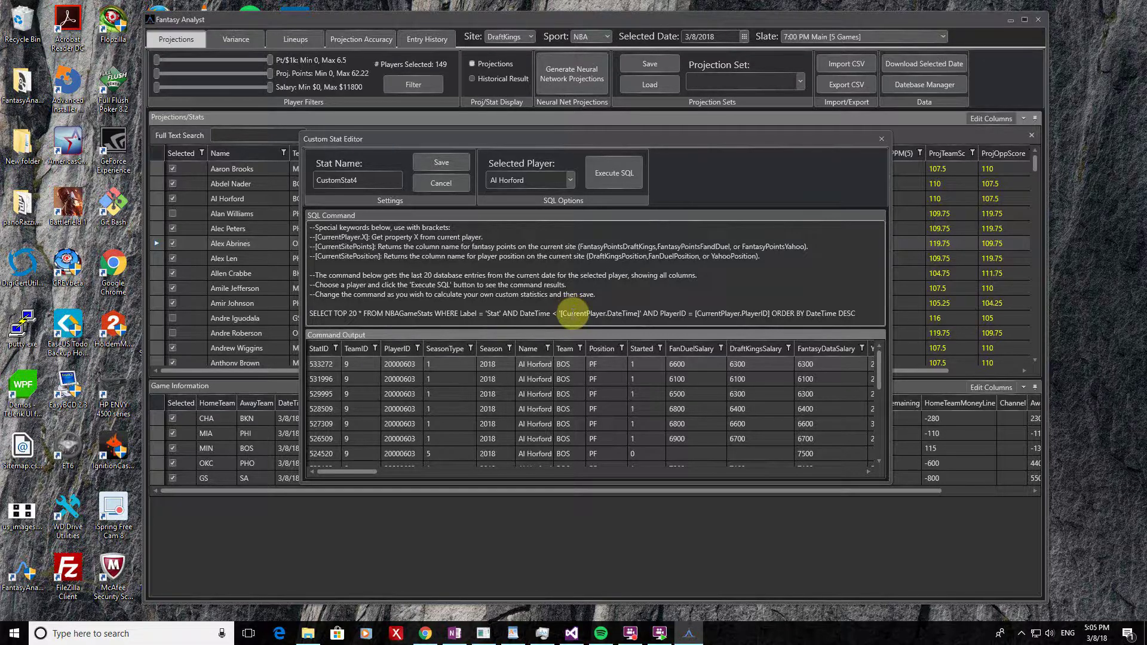
# - Delete the default SELECT TOP 20 statement from the SQL command and review the DateTime column in the output
pyautogui.doubleClick(571, 315)
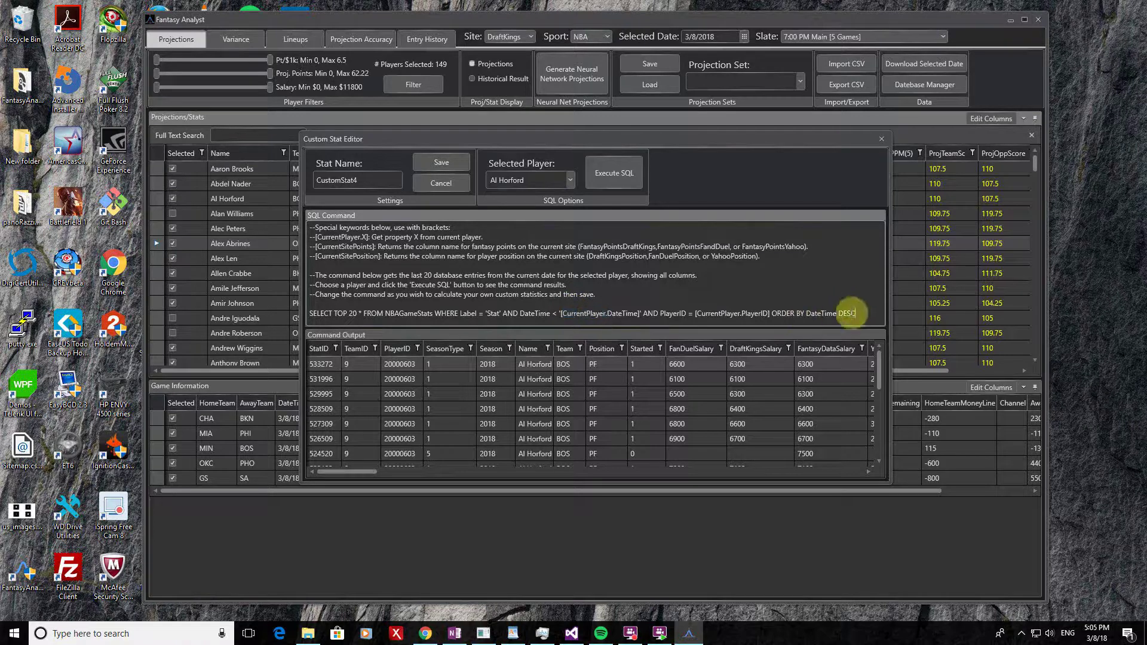
pyautogui.moveTo(856, 314); pyautogui.dragTo(294, 312)
pyautogui.press('BackSpace')
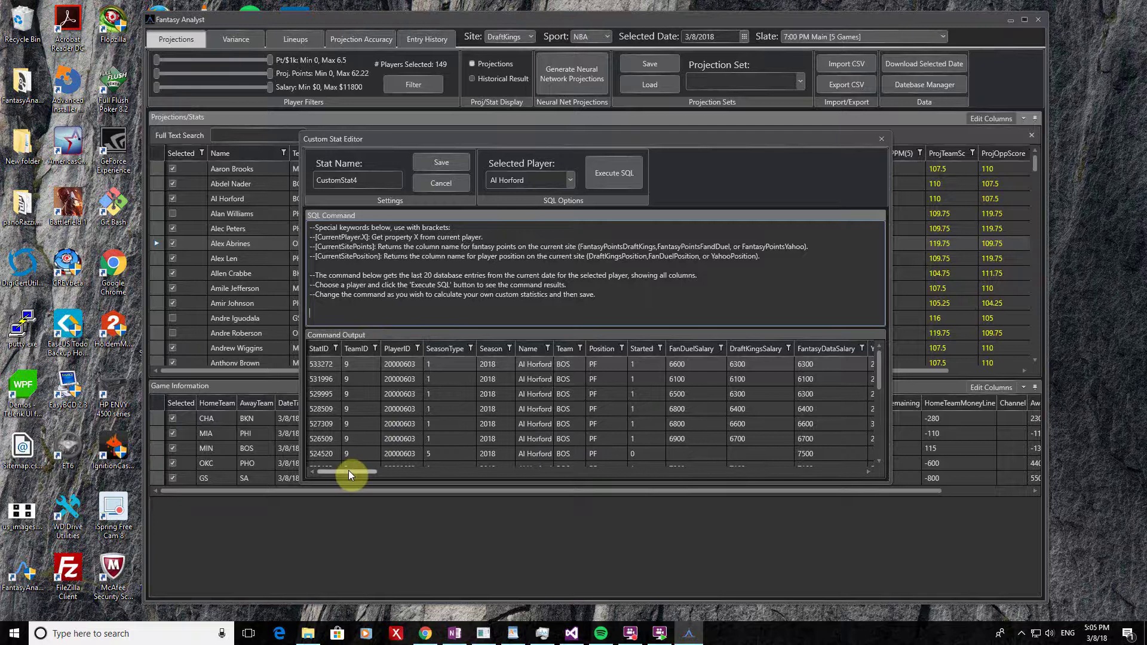
pyautogui.moveTo(349, 472); pyautogui.dragTo(502, 471)
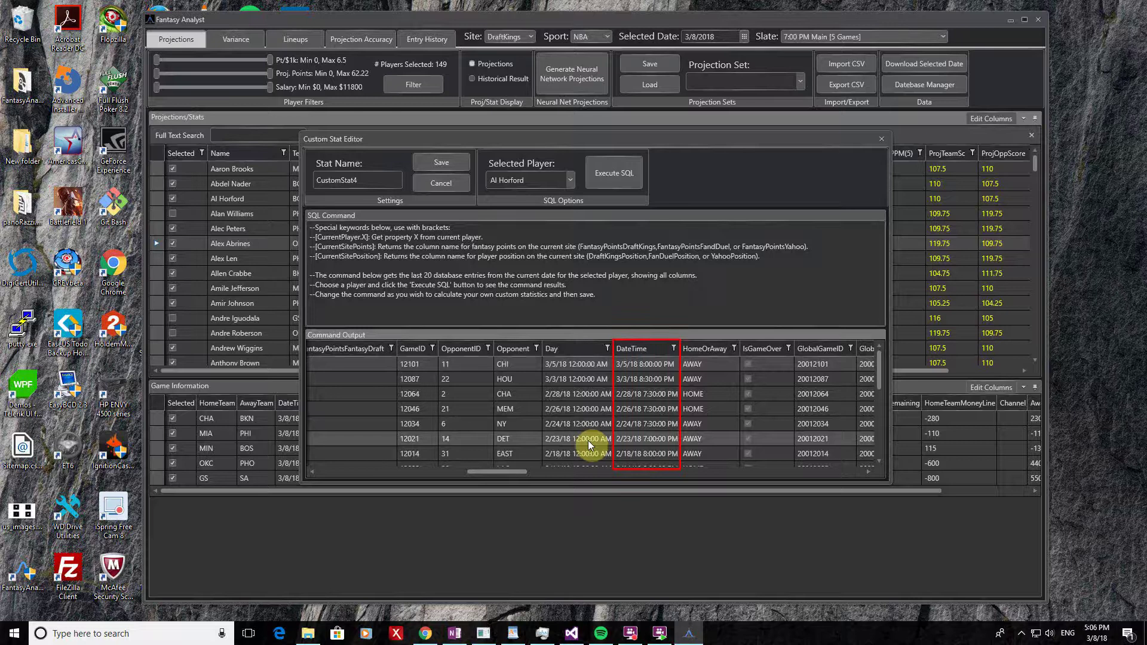
pyautogui.moveTo(521, 471); pyautogui.dragTo(335, 471)
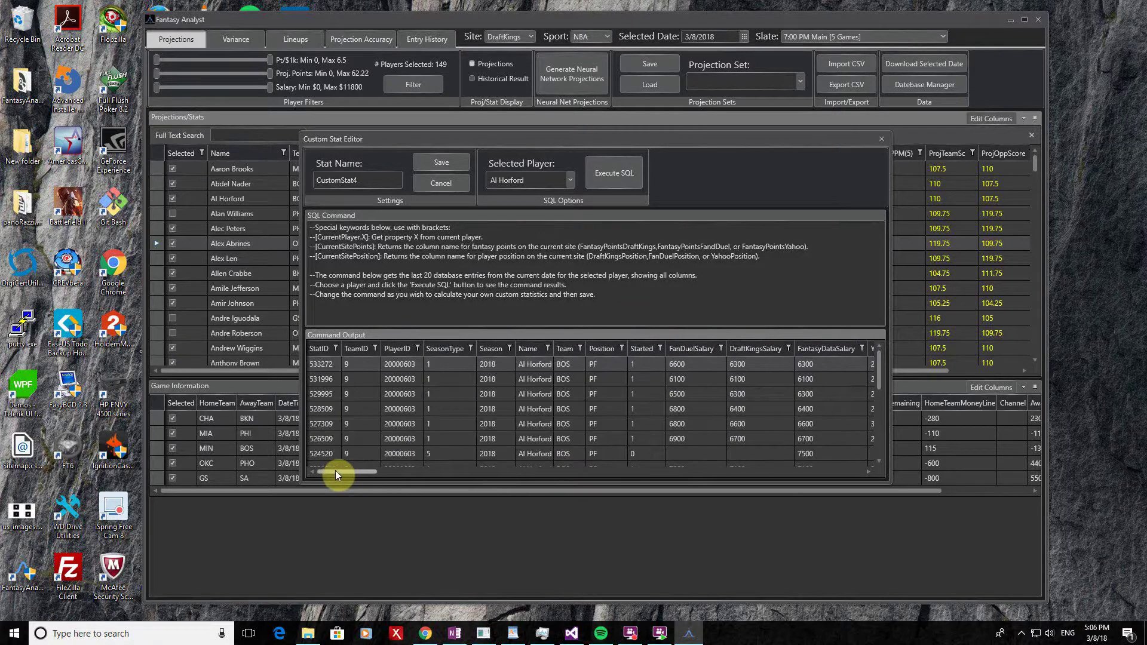
# - Write and execute SELECT * FROM NBAGameStats WHERE PlayerID = [CurrentPlayer.PlayerID] AND Minutes > 0 AND DateTime < '[CurrentPlayer.DateTime]' AND Label = 'Stat'
pyautogui.click(382, 313)
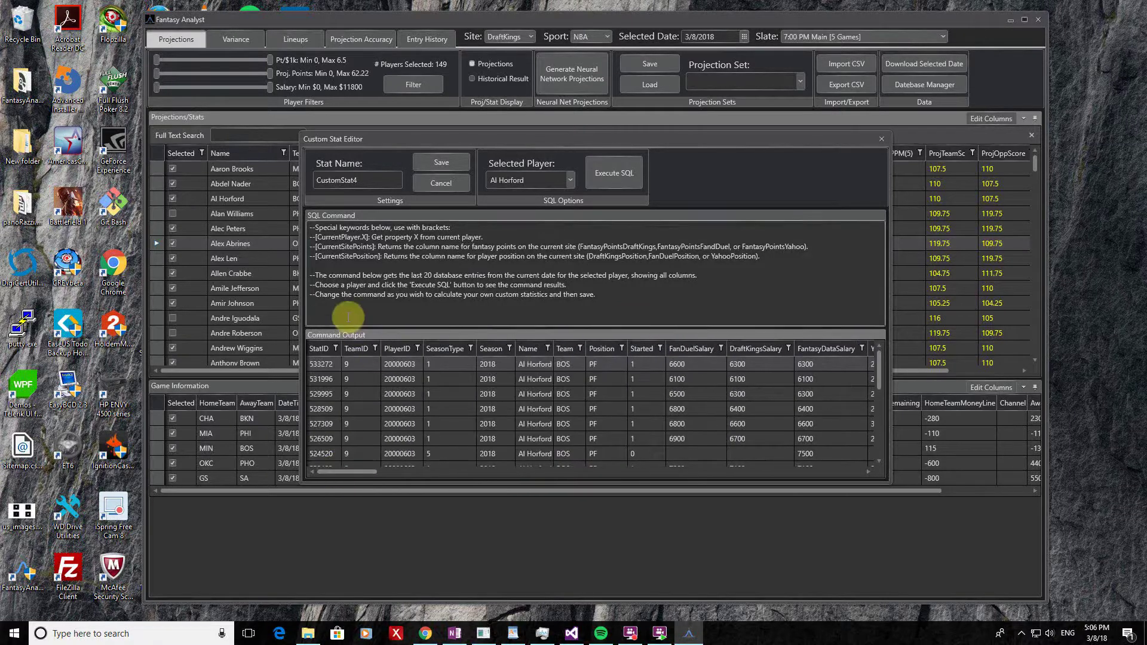
pyautogui.write('SELECT * FROM NBAGameStat')
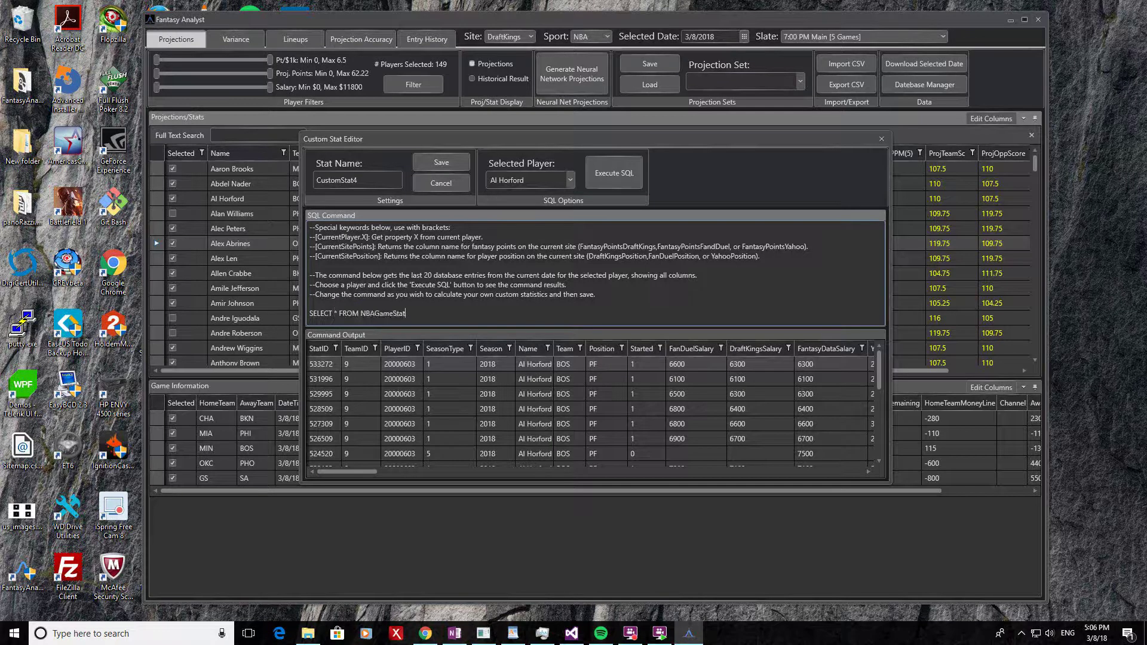
pyautogui.write('s WHERE PlayerID = [CurrentPlayer.PlayerID] AND')
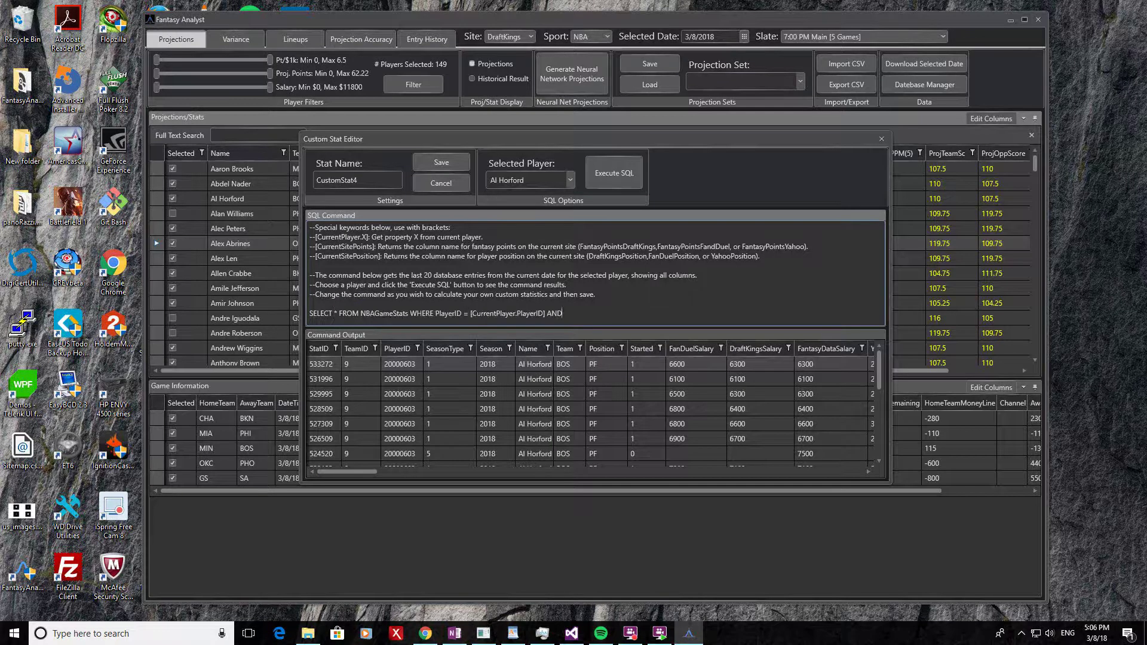
pyautogui.write(" Minutes > 0 AND DateTime < '[CurrentPlayer.DateTime]' AND Label = 'Stat'")
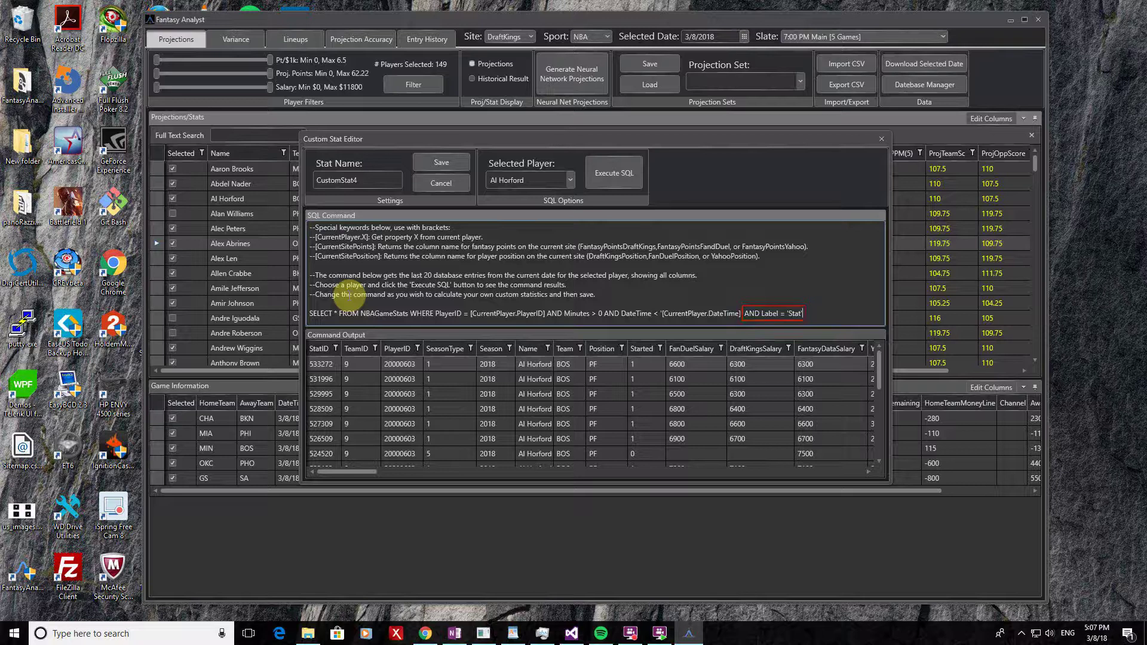
pyautogui.click(595, 175)
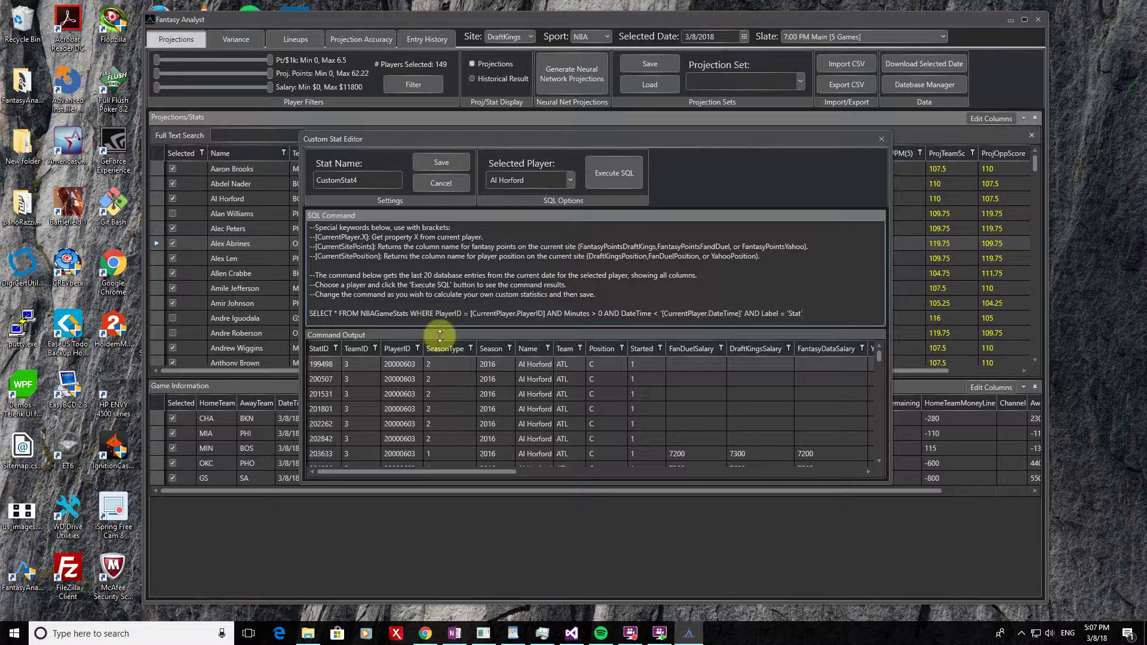
# - Replace the asterisk in the SELECT statement with DateTime and execute the query
pyautogui.click(337, 313)
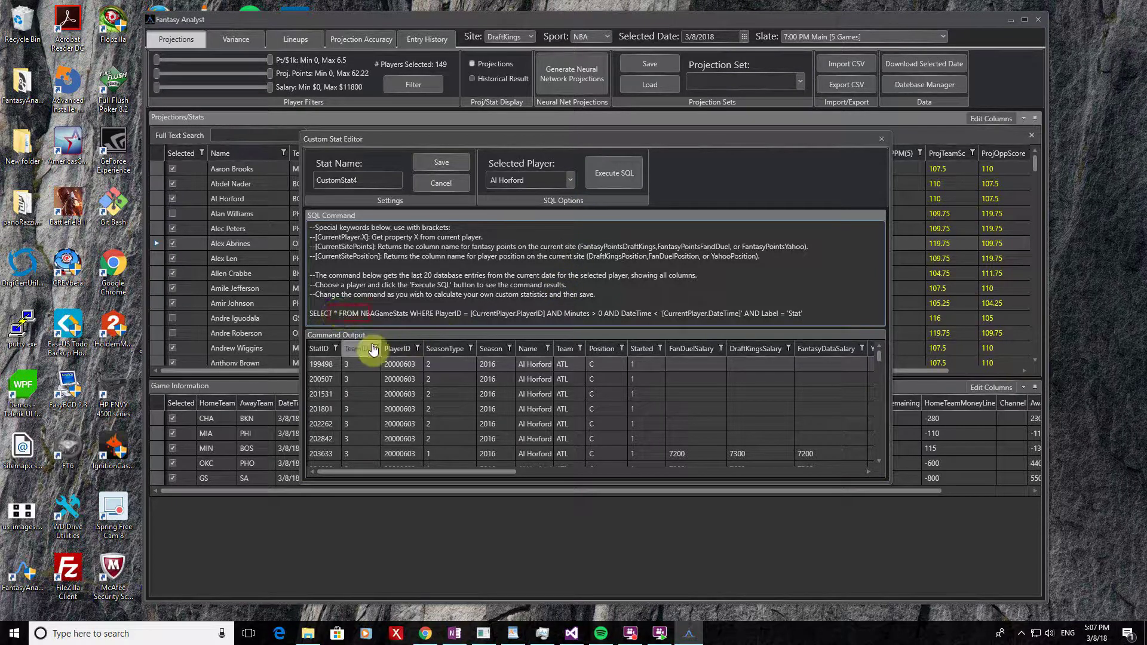
pyautogui.press('BackSpace')
pyautogui.write('DateTime')
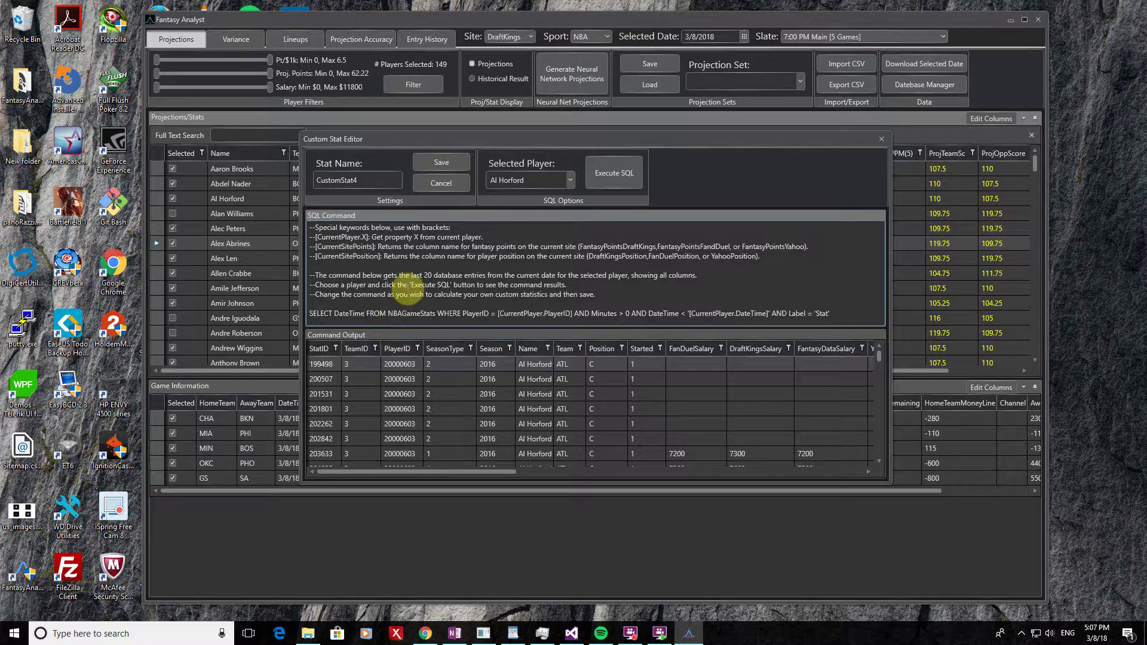
pyautogui.click(594, 182)
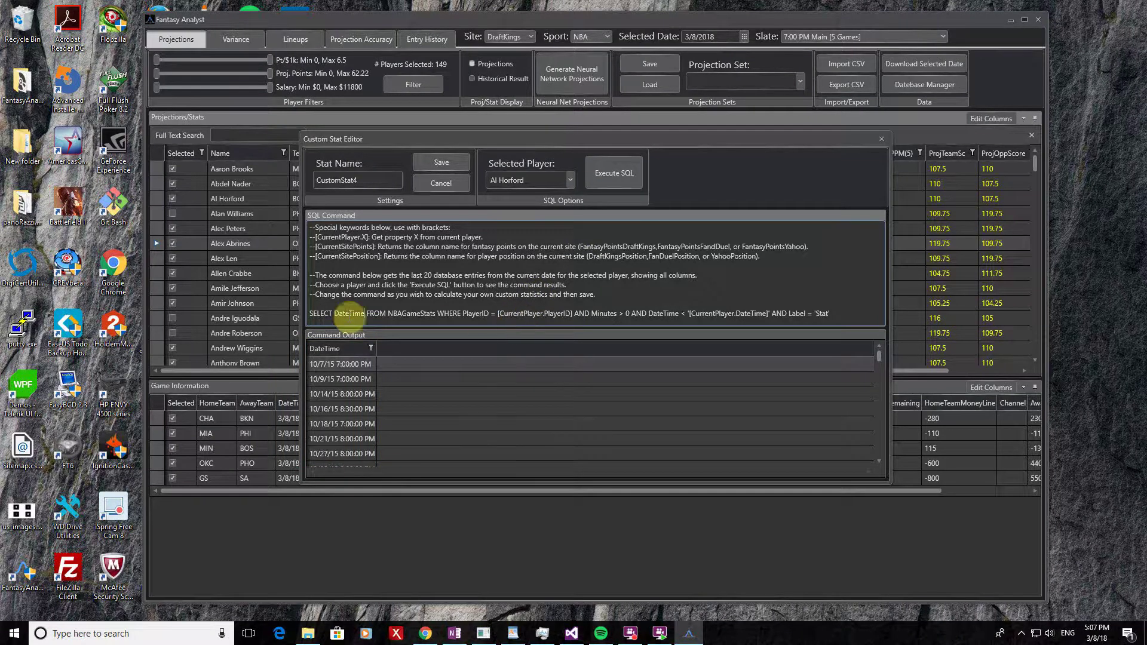
# - Limit the query to TOP 1, append ORDER BY DateTime DESC; and execute it
pyautogui.click(334, 314)
pyautogui.write('TOP 1')
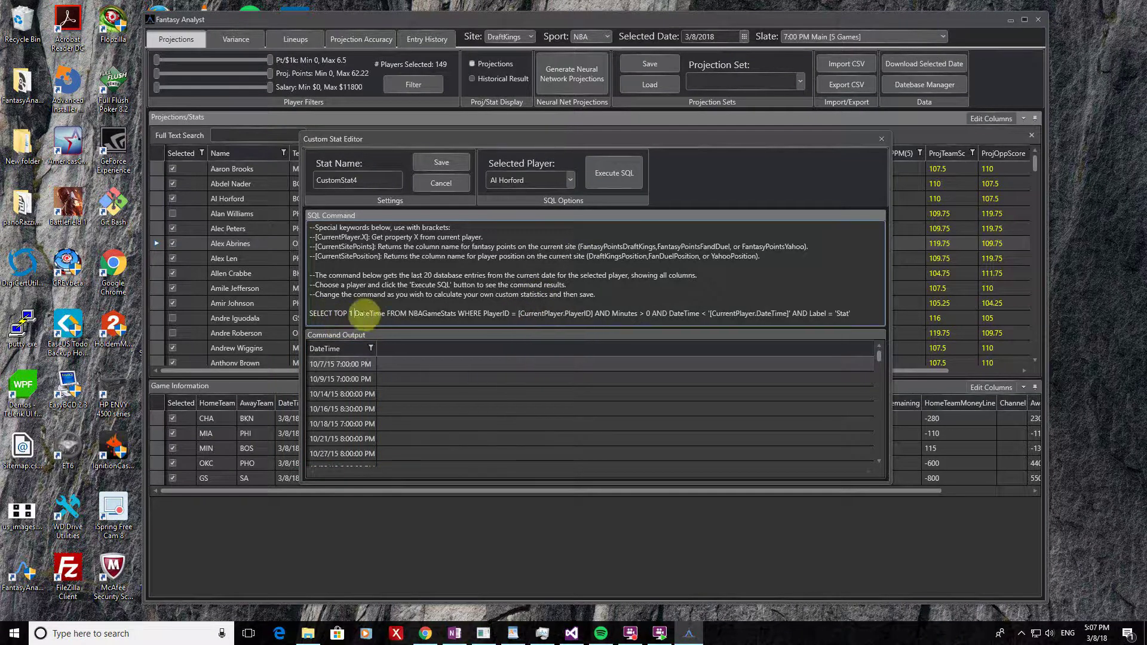
pyautogui.moveTo(303, 315); pyautogui.dragTo(195, 320)
pyautogui.click(746, 313)
pyautogui.write('ORDER BY DateTime DESC;')
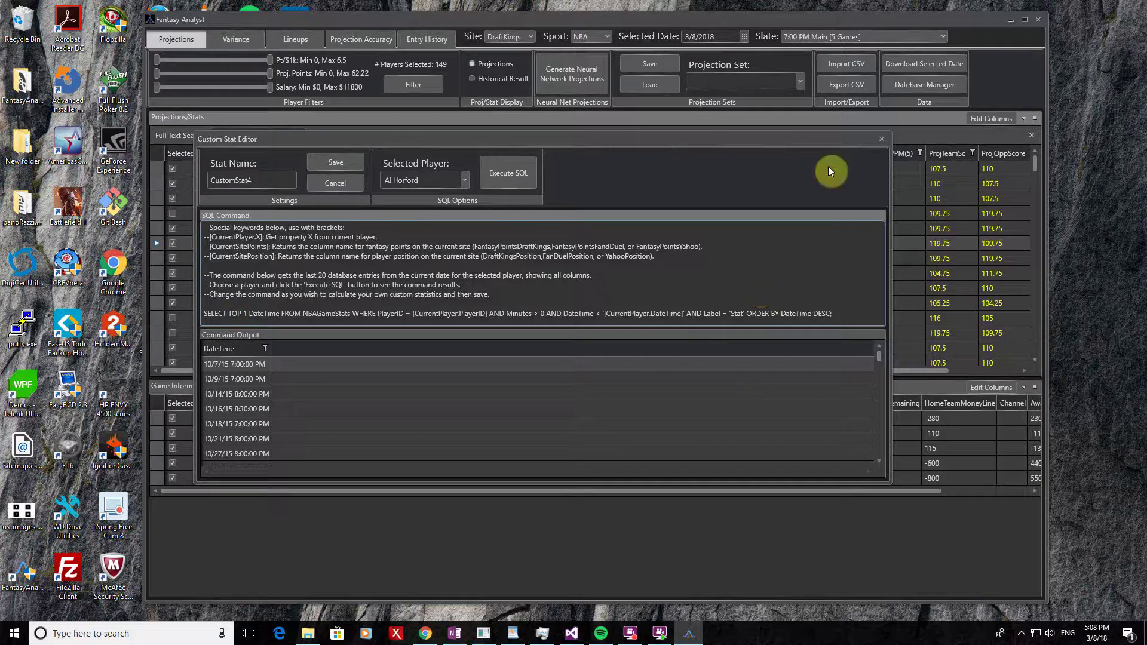
pyautogui.click(522, 171)
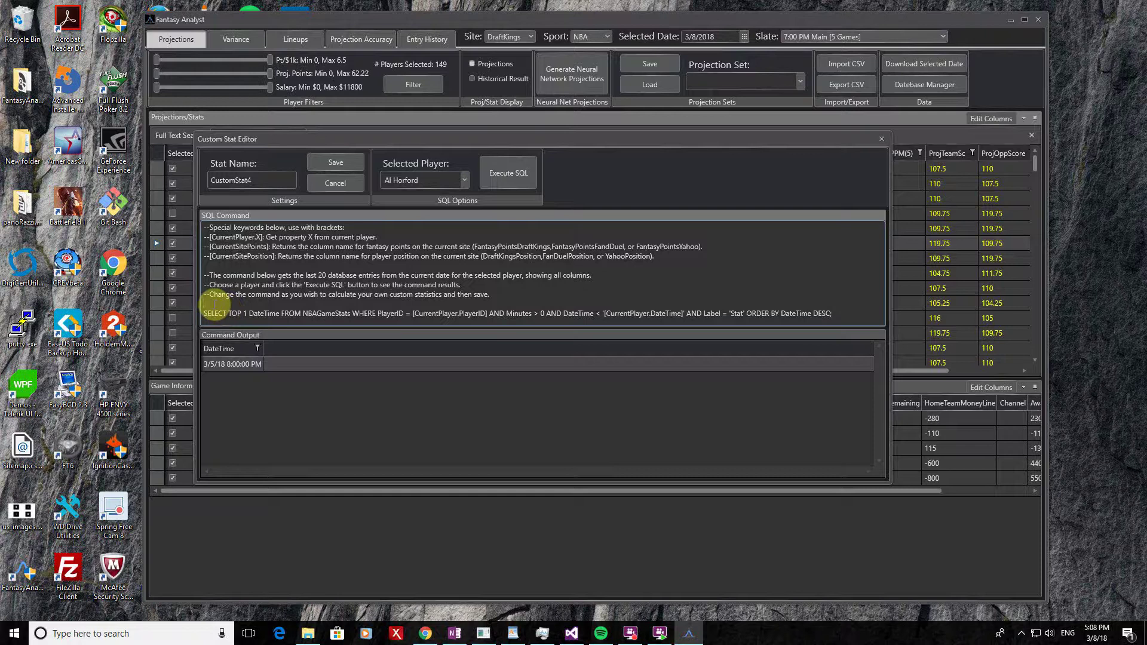
pyautogui.write('DECLARE @last_game DATETIME;')
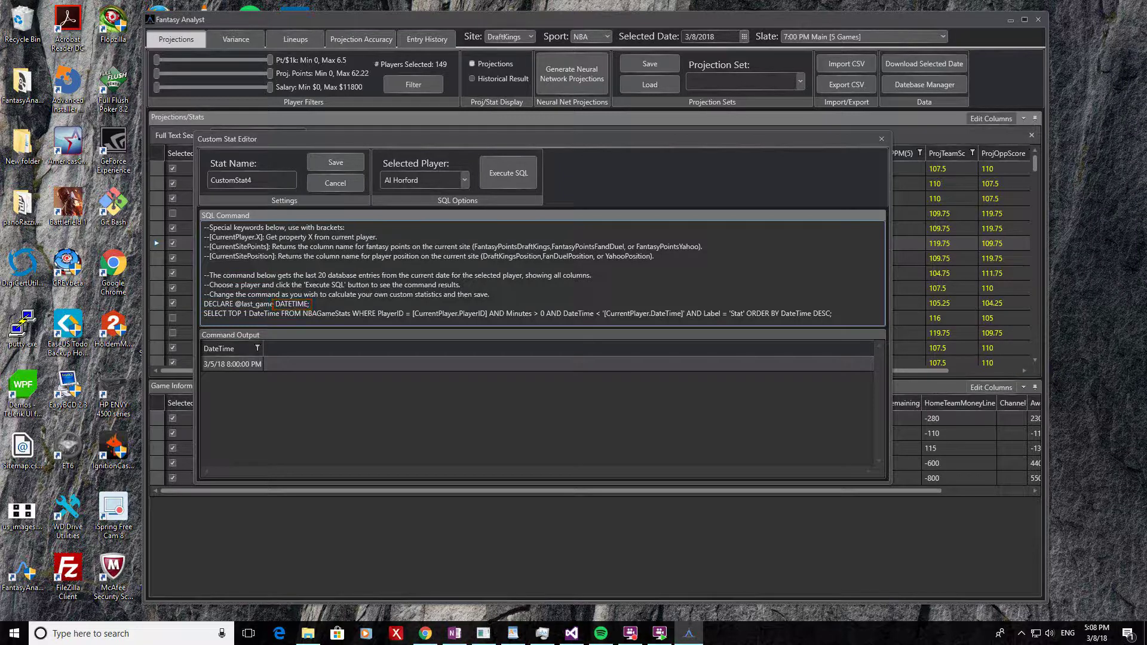
pyautogui.write('SET @last_game = (')
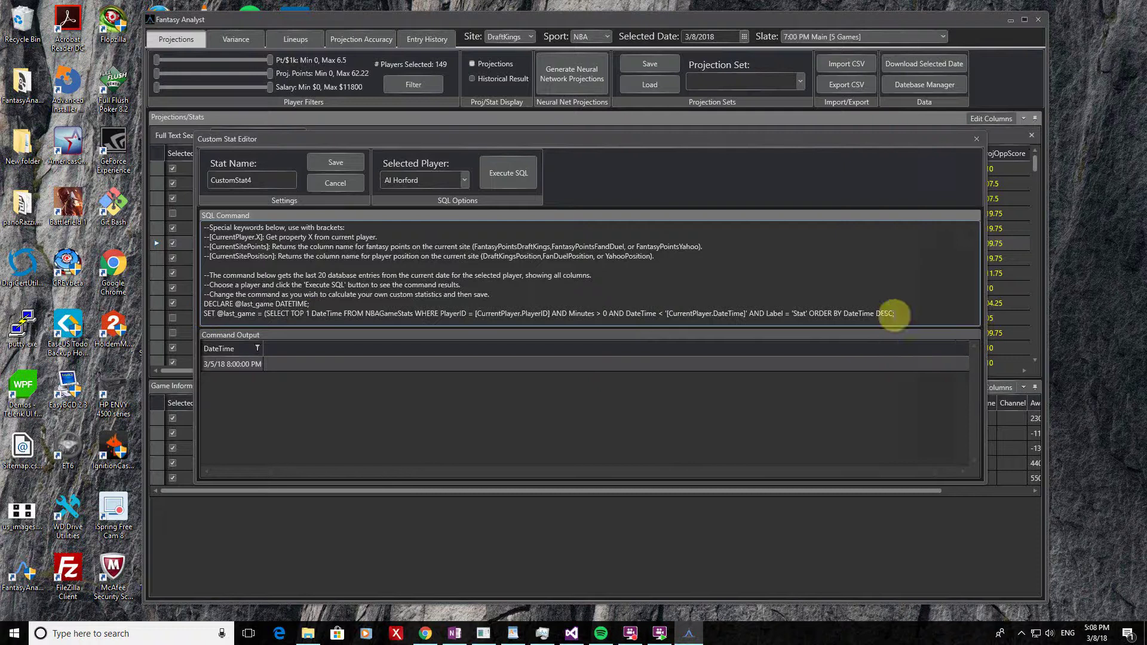
pyautogui.click(893, 315)
pyautogui.write(')')
pyautogui.press('Return')
pyautogui.write("SELECT DATEDIFF(day,@last_game,'[CurrentPlayer.DateTime]');")
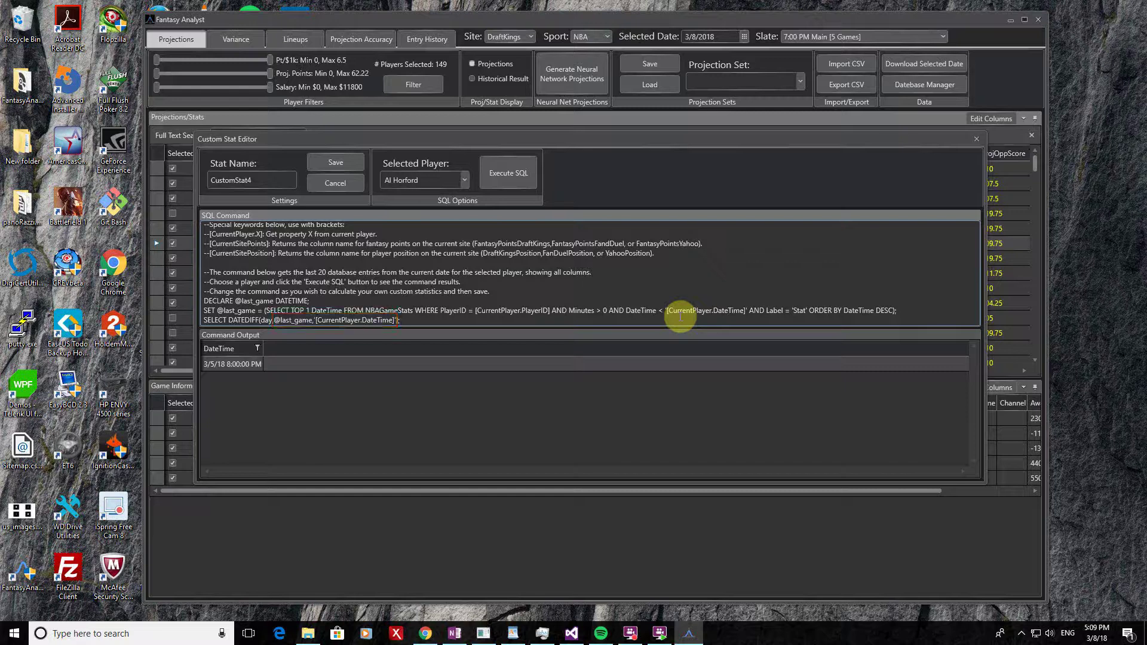
pyautogui.click(519, 173)
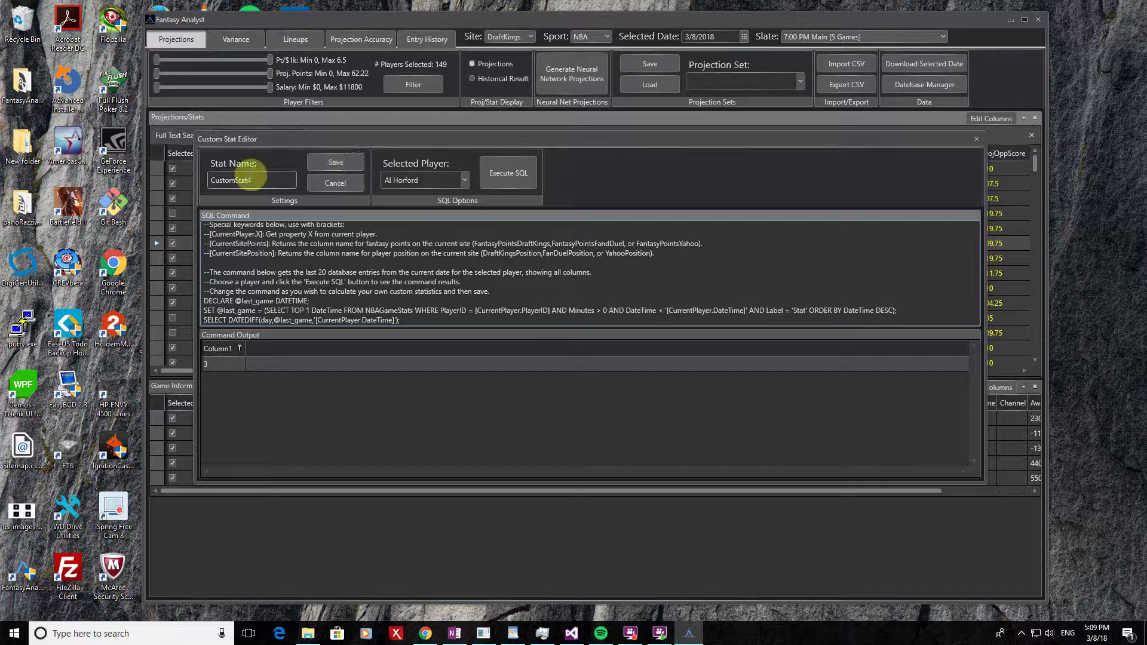
# - Rename the custom stat DaysSinceLastGame and save it
pyautogui.click(250, 179)
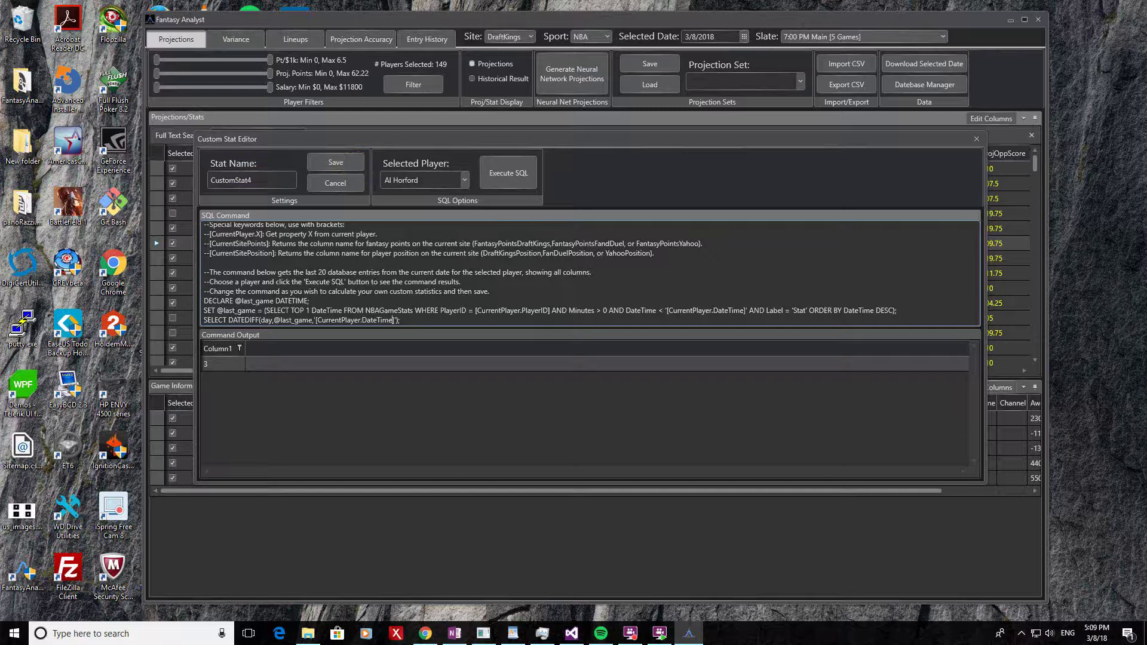
pyautogui.doubleClick(230, 180)
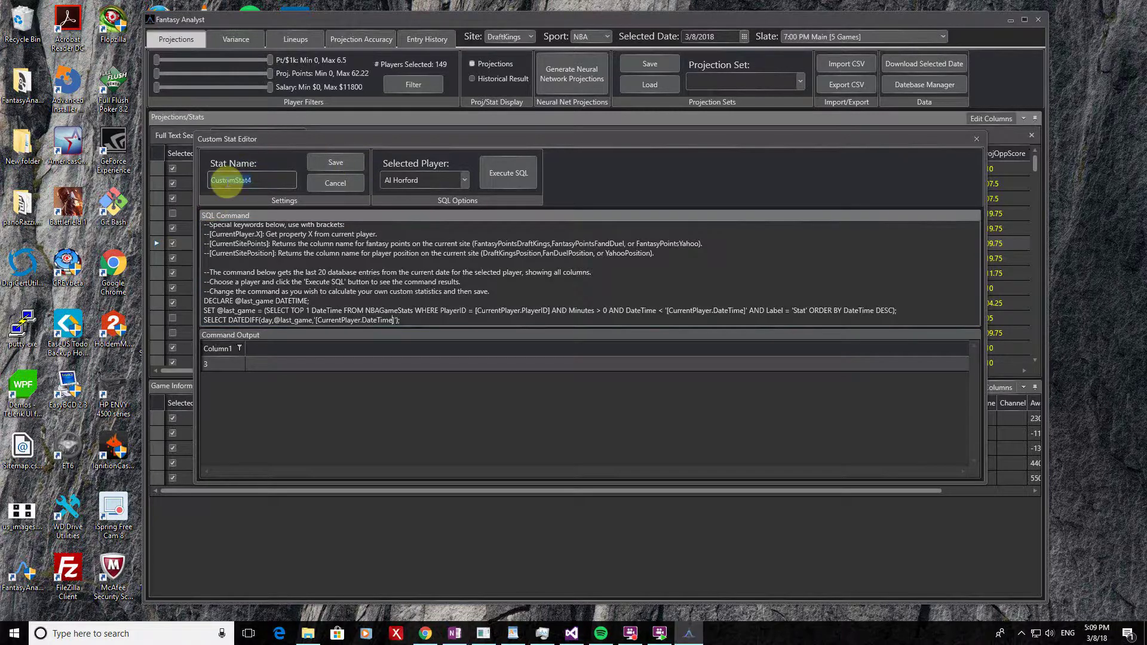
pyautogui.write('DaysSinceLastGame')
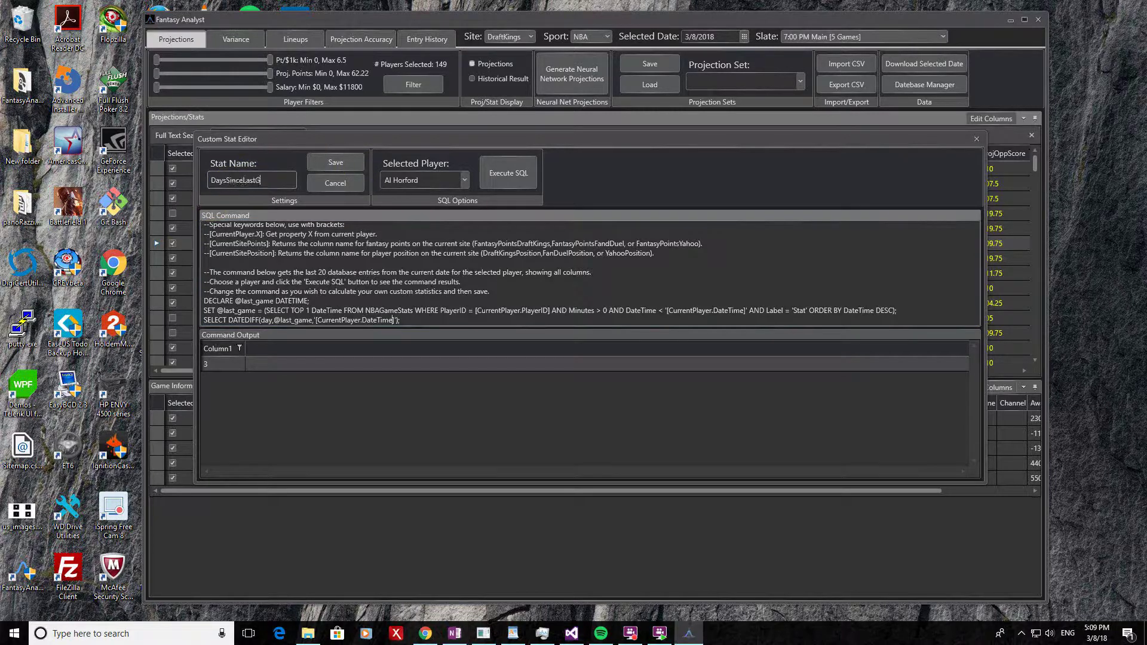
pyautogui.click(339, 162)
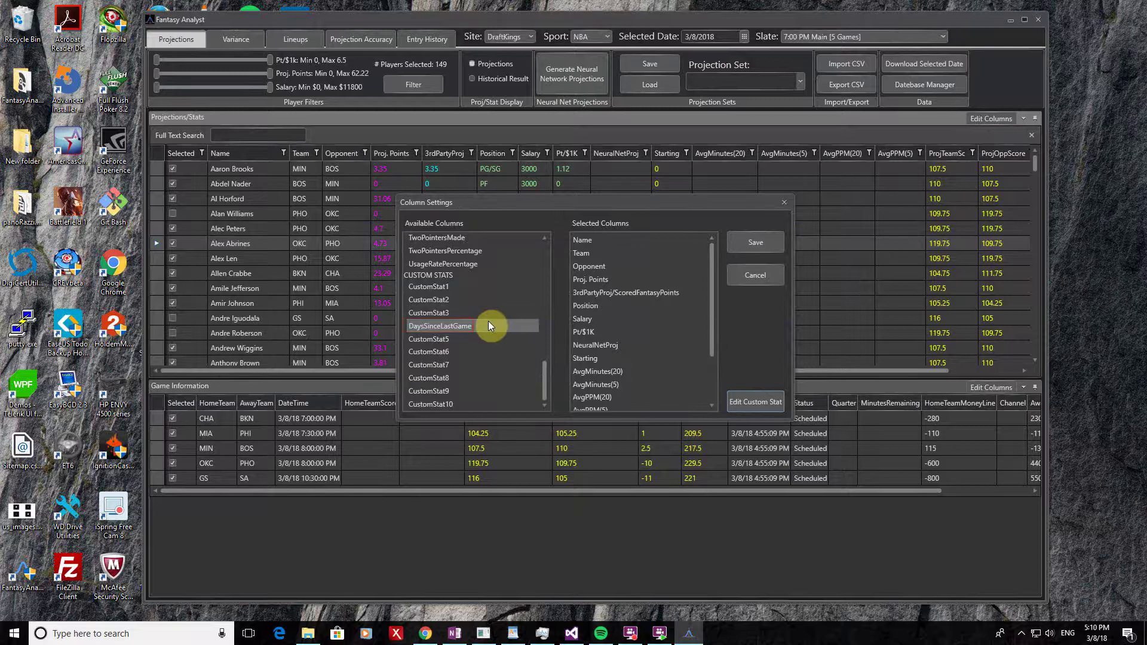
# - Add DaysSinceLastGame to the selected columns between Pt/$1K and NeuralNetProj and save the column settings
pyautogui.moveTo(489, 326); pyautogui.dragTo(612, 346)
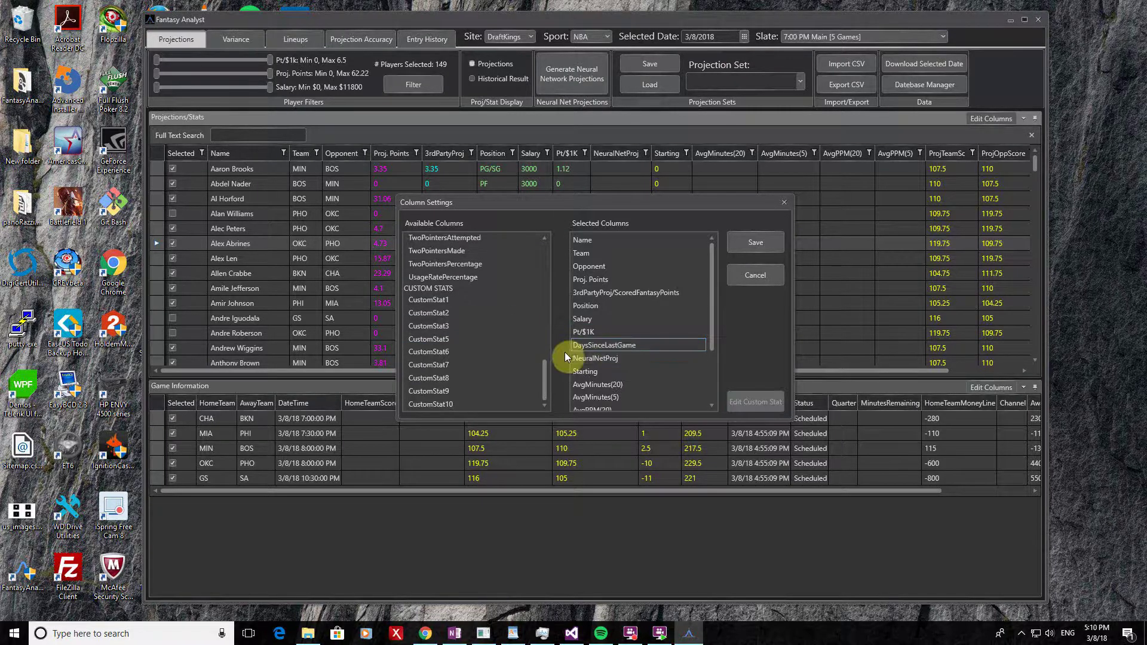
pyautogui.click(745, 249)
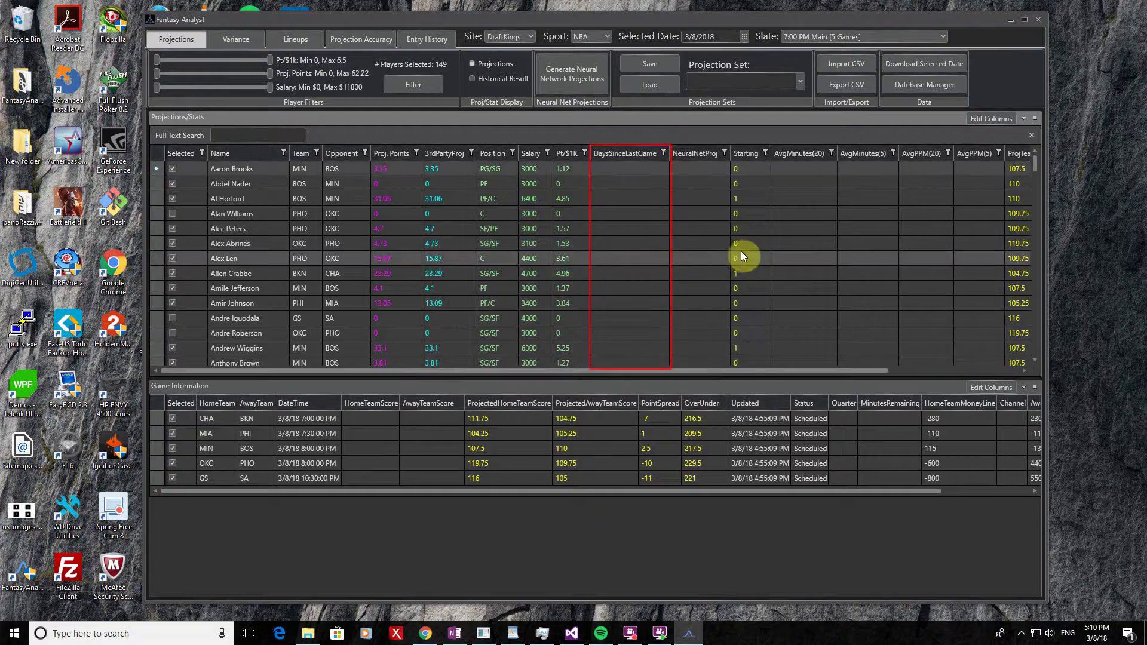
# - Calculate the custom stats for all players in the projections table, and clear the full selection
pyautogui.click(471, 264)
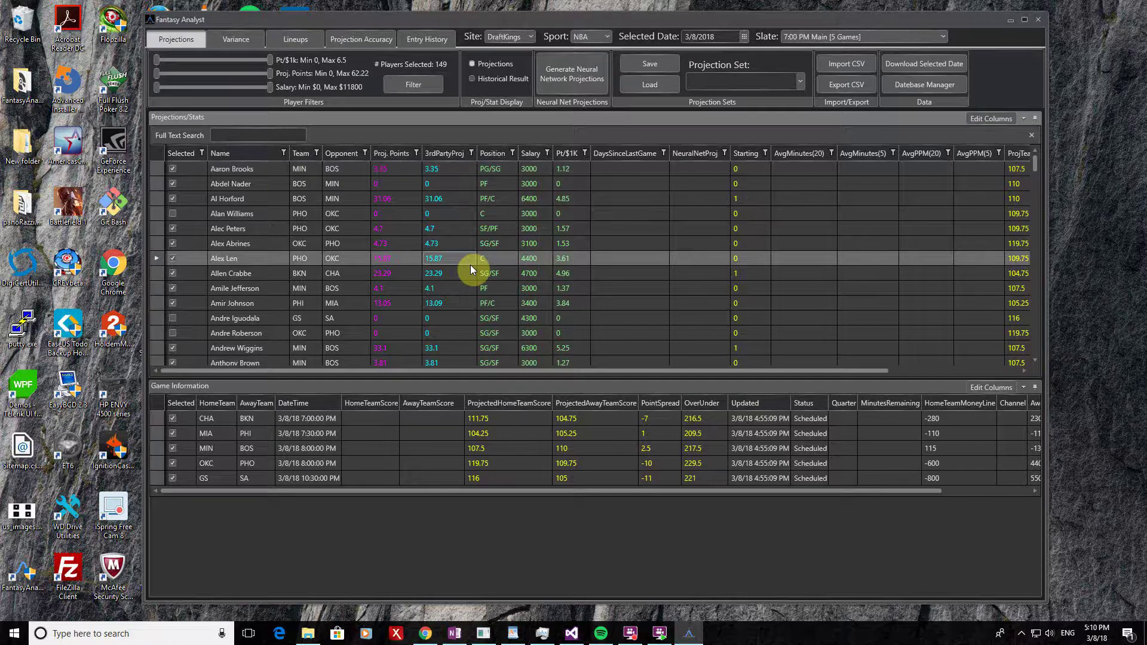
pyautogui.rightClick(471, 264)
pyautogui.click(500, 380)
pyautogui.rightClick(473, 282)
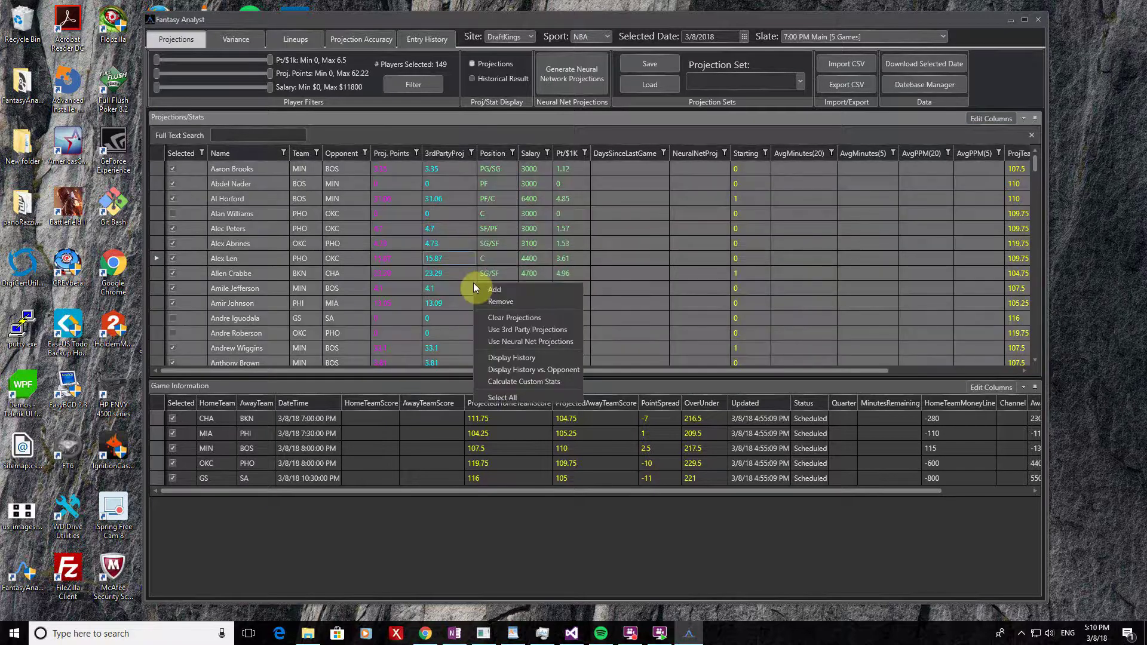
pyautogui.click(503, 382)
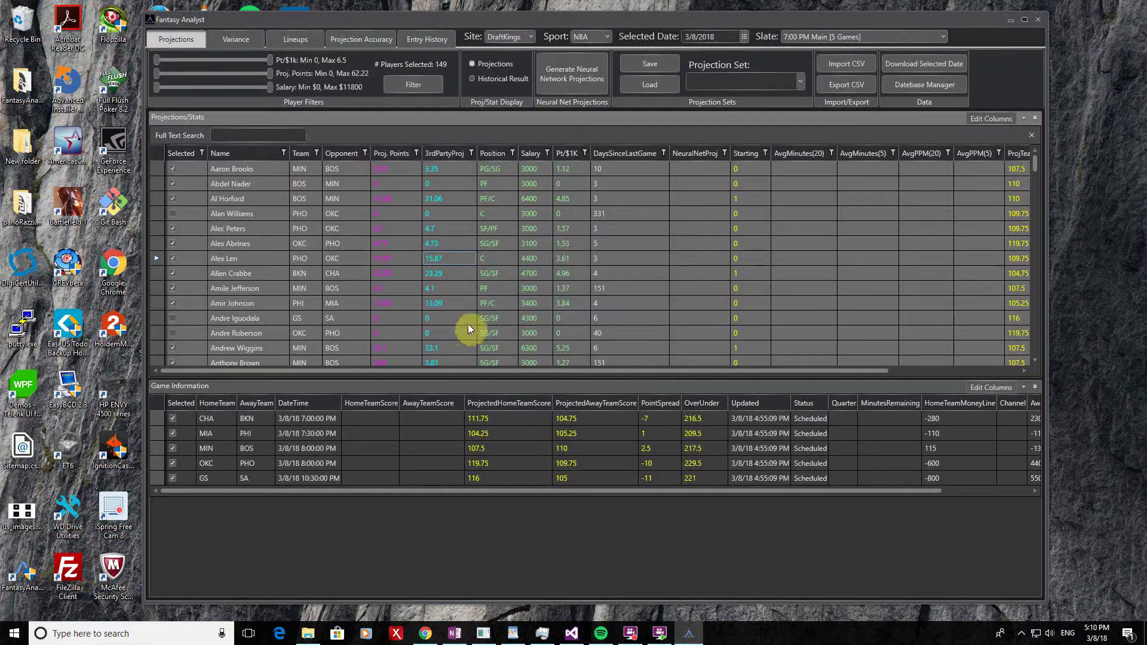
pyautogui.click(468, 321)
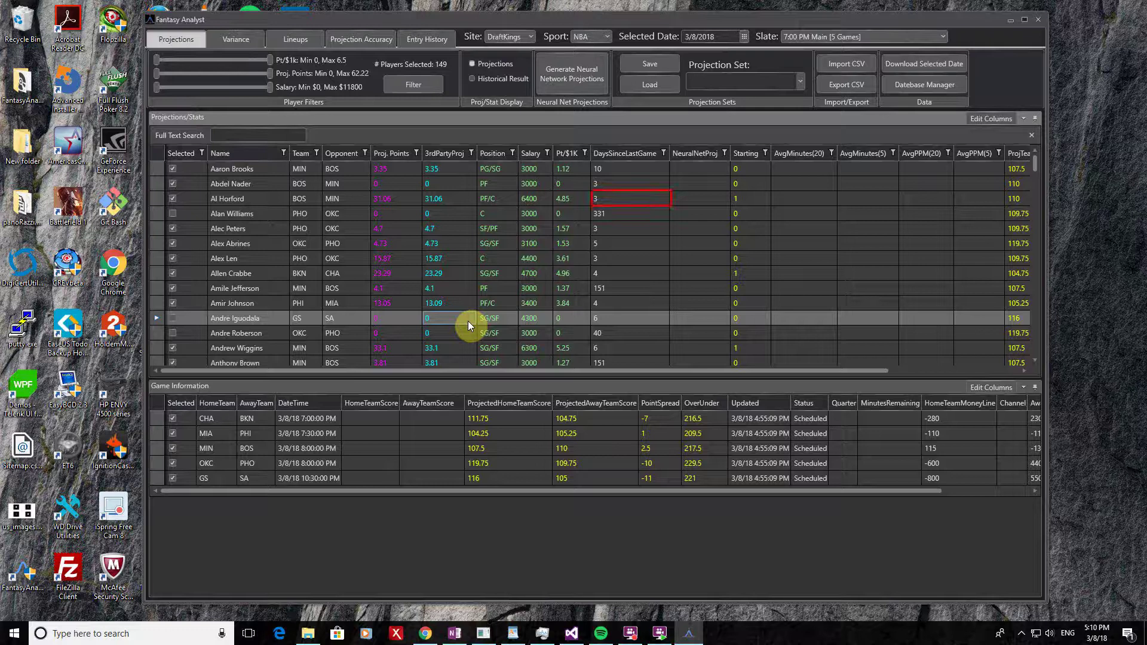
# - Display the game history for Al Horford
pyautogui.rightClick(477, 198)
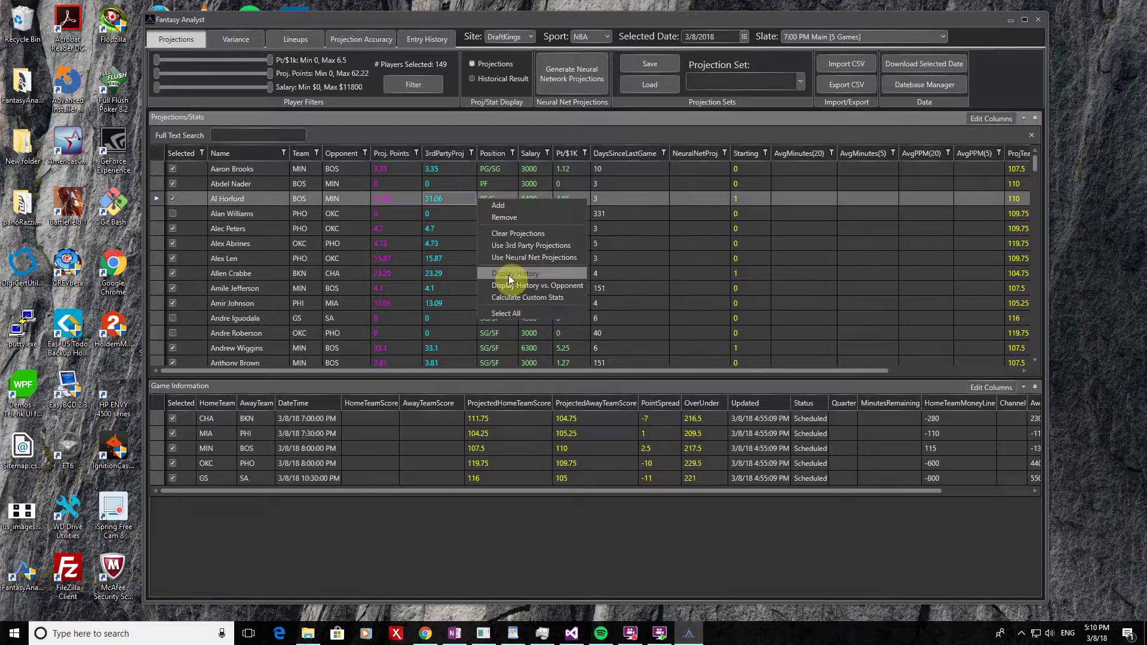
pyautogui.click(507, 275)
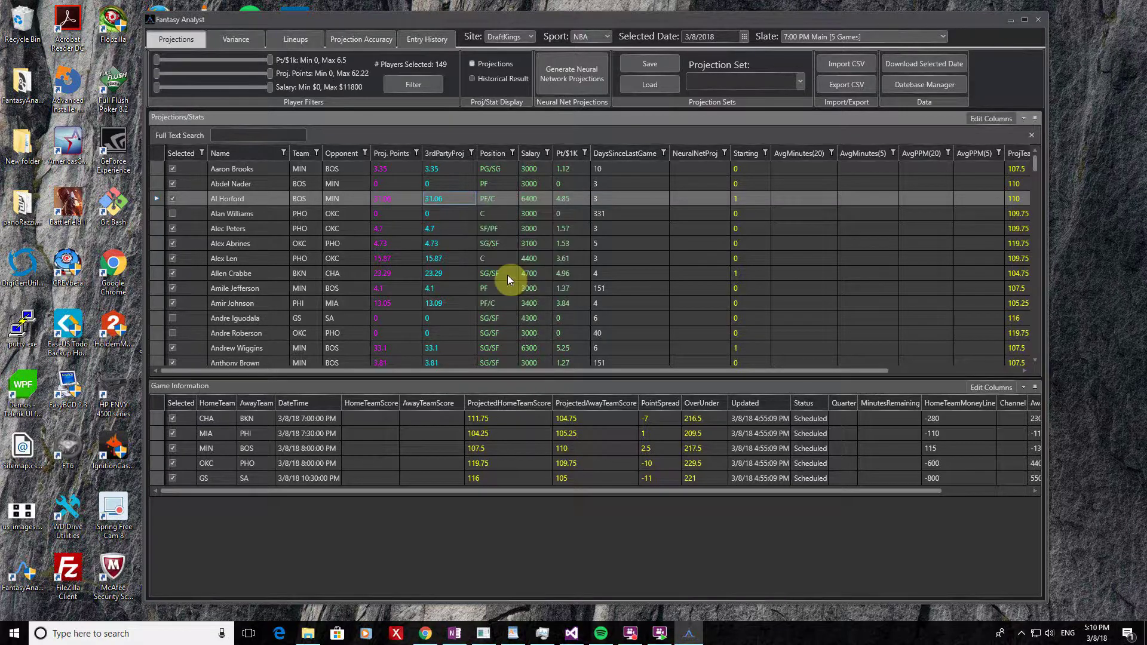